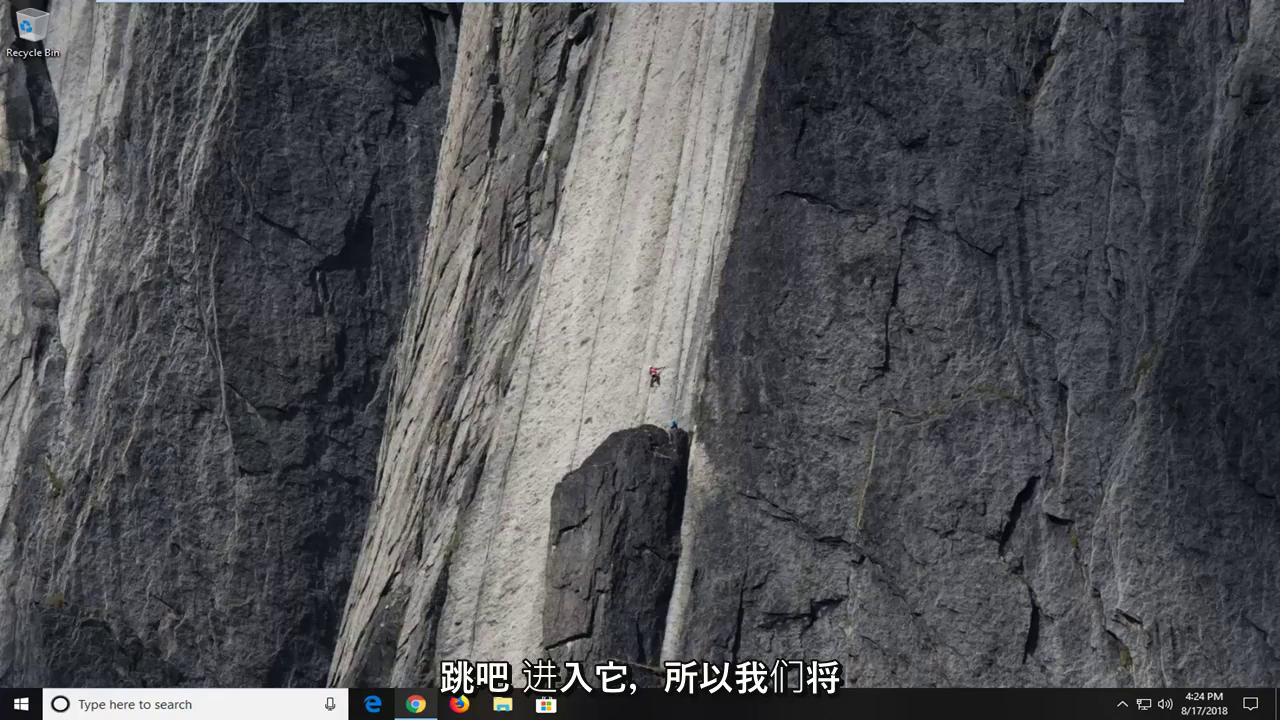
- Search Windows for "device manager" and open Device Manager
left_click(20, 704)
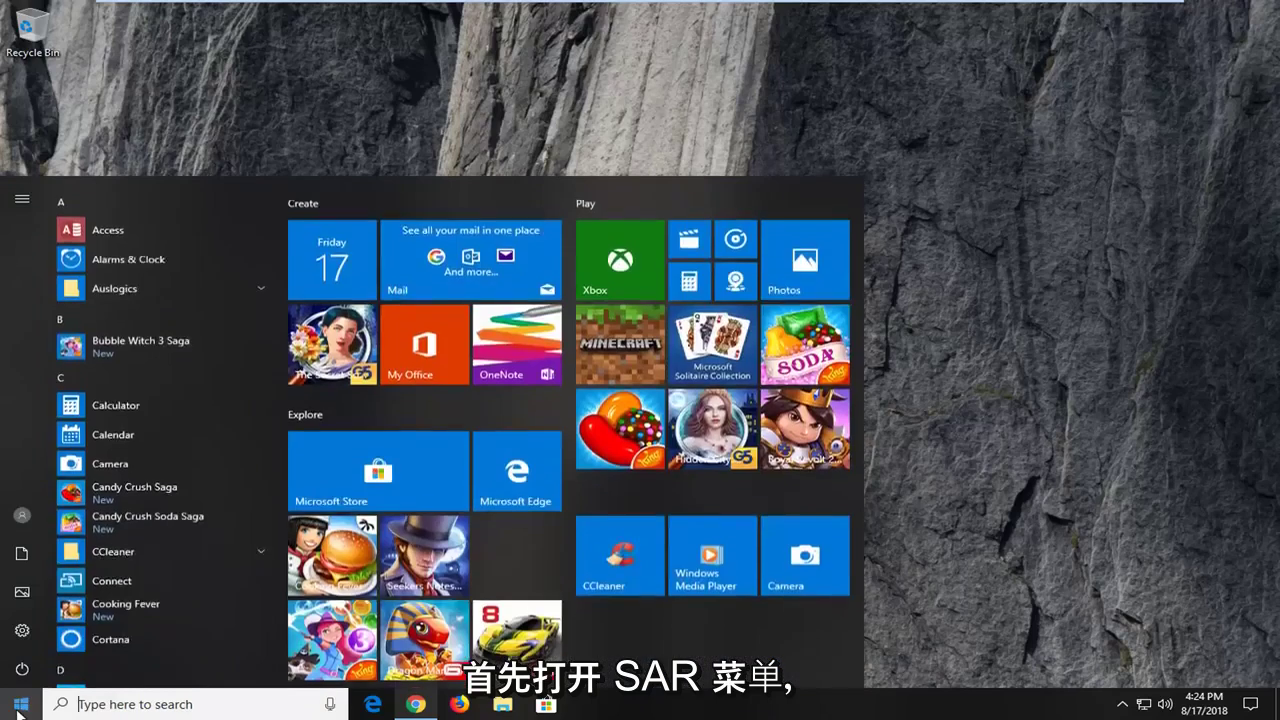
type("devic")
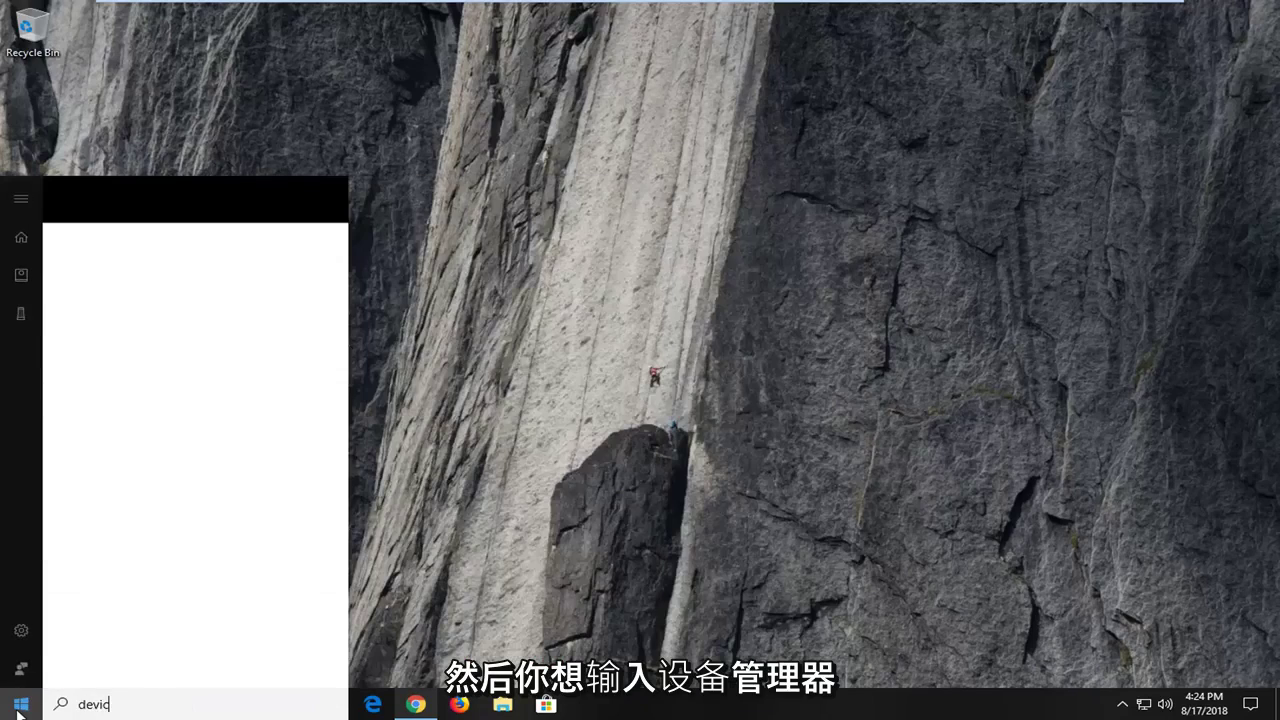
type("e manager")
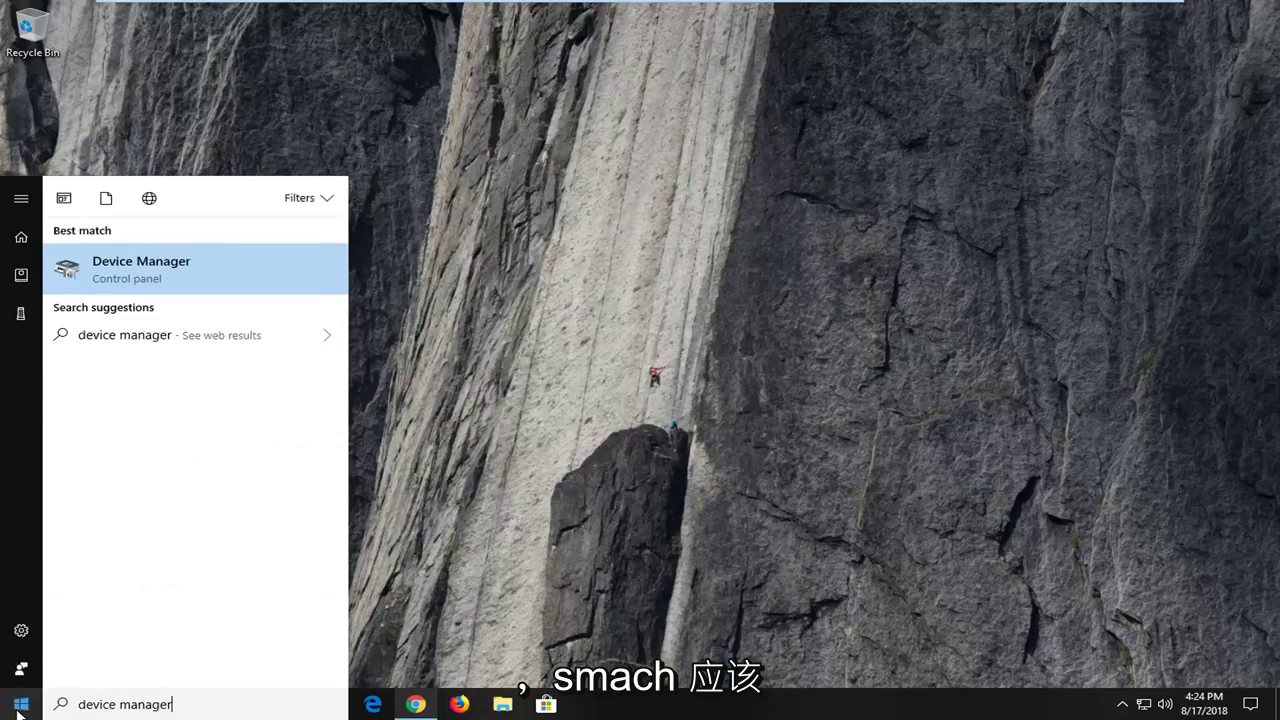
left_click(209, 283)
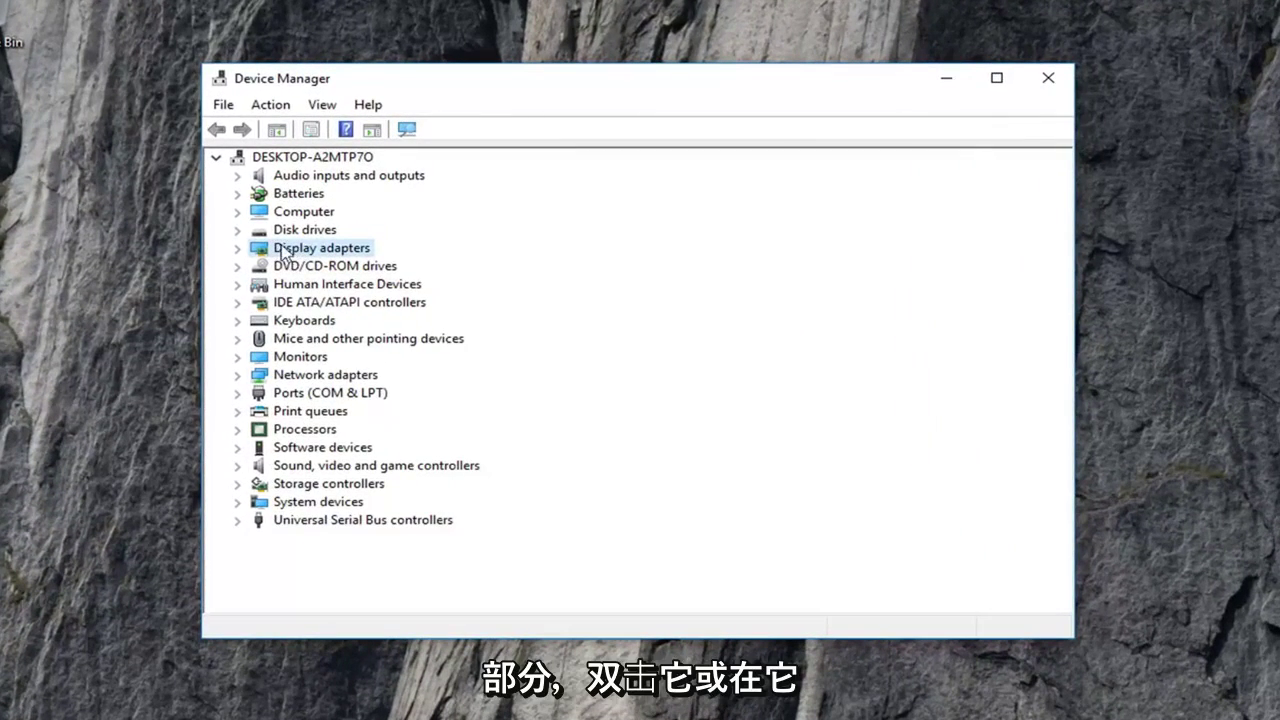
- Run an automatic driver update search for the VMware SVGA 3D display adapter, then close the wizard and Device Manager
left_click(237, 250)
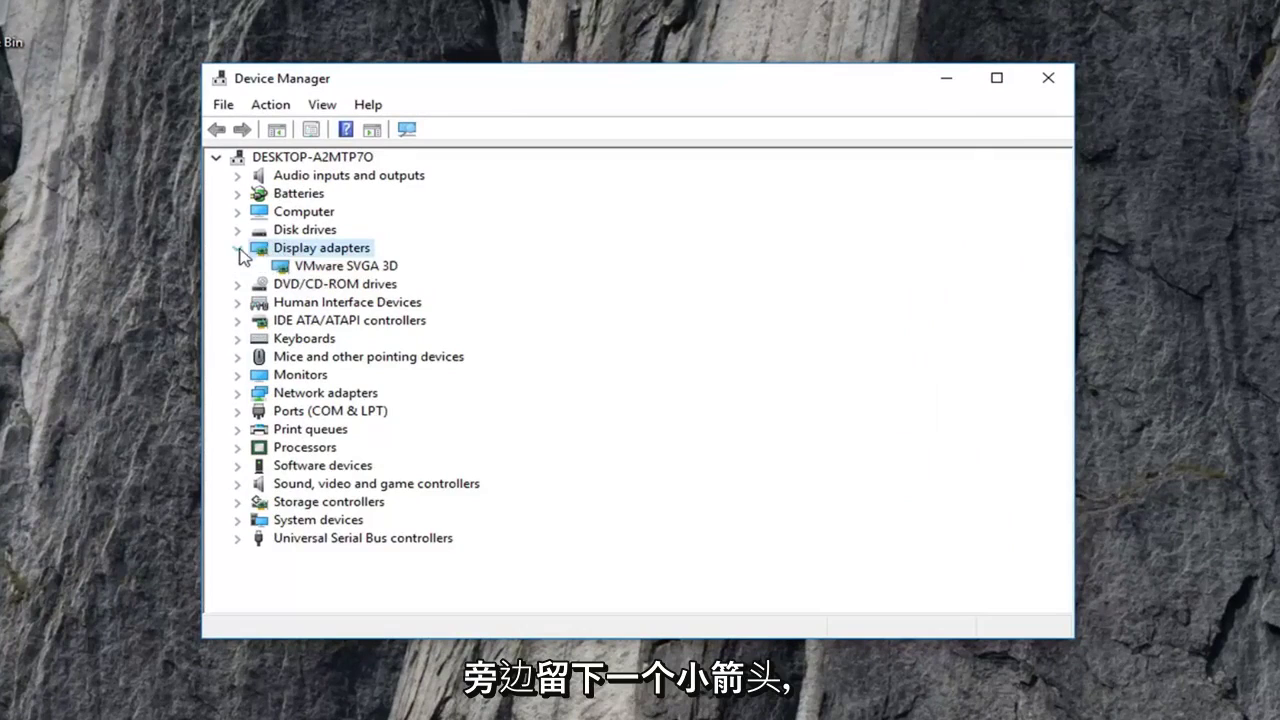
left_click(322, 268)
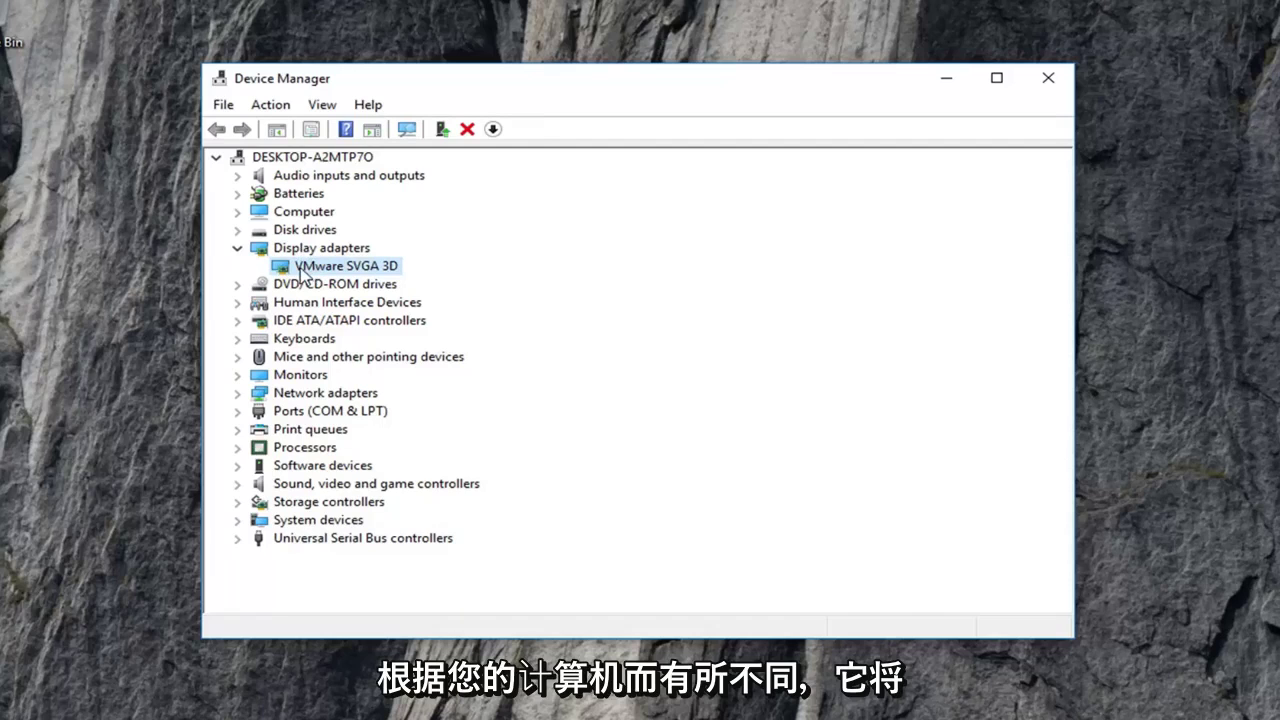
right_click(301, 271)
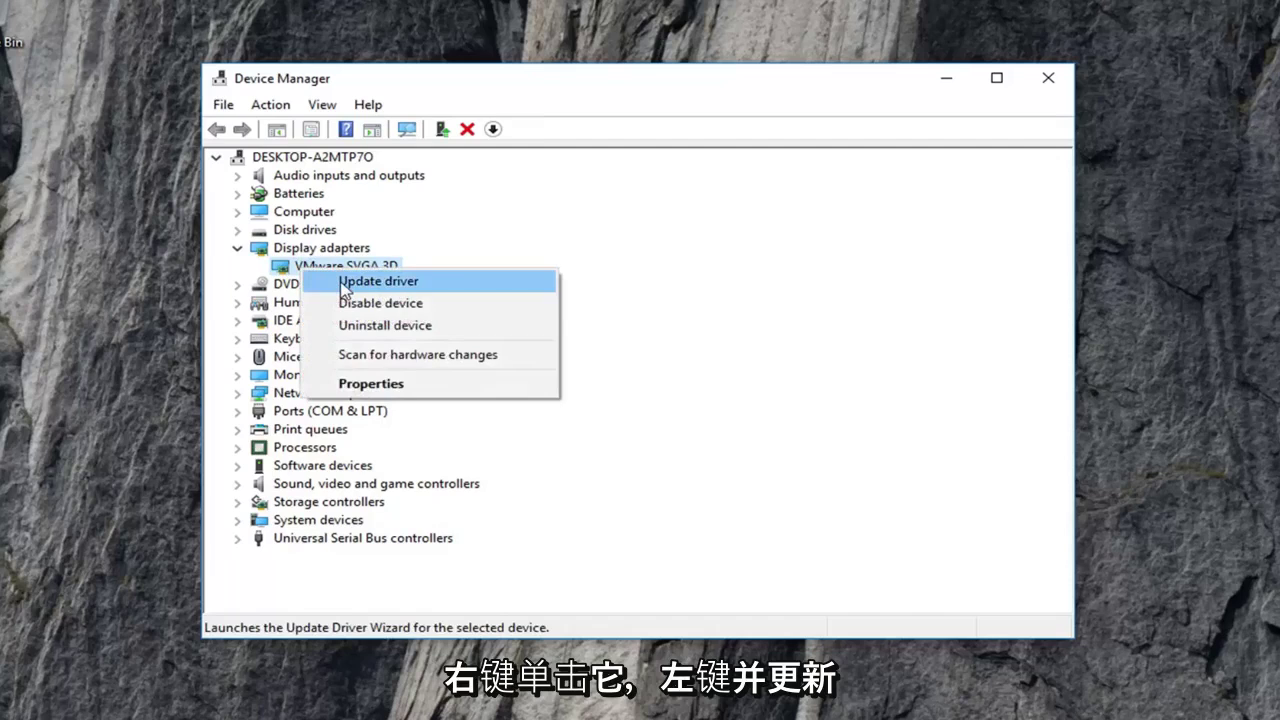
left_click(378, 281)
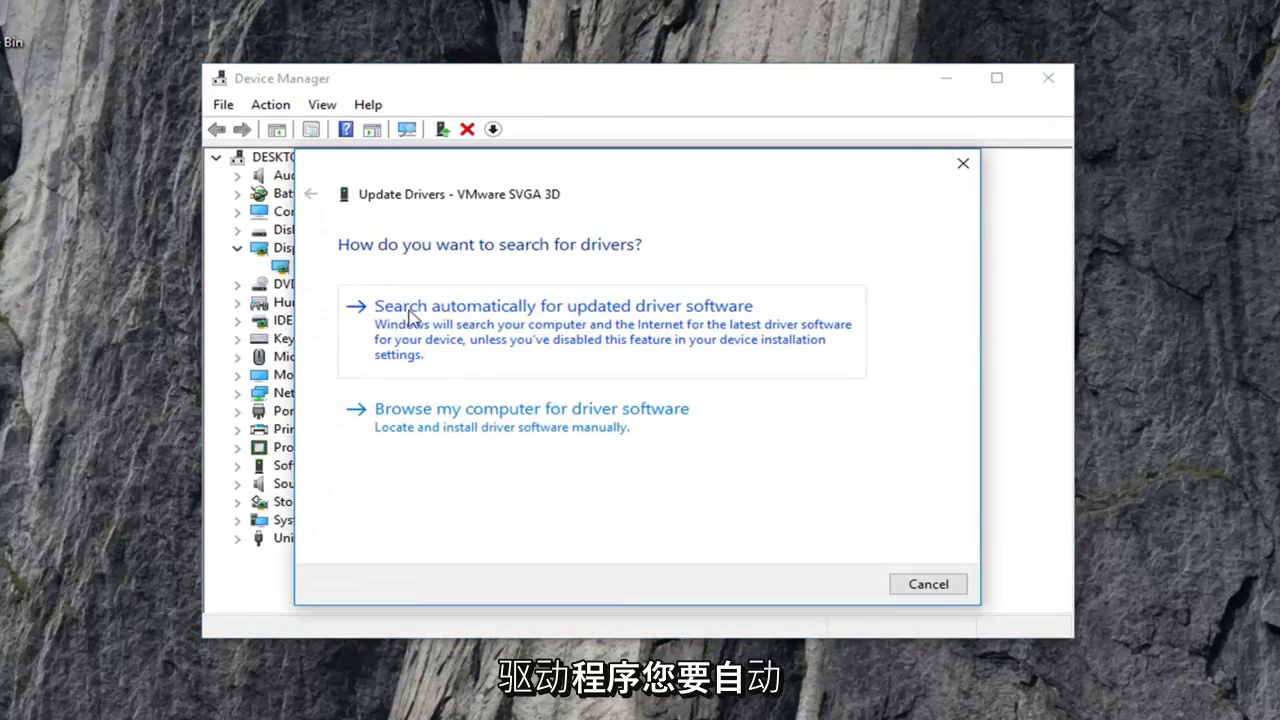
left_click(568, 330)
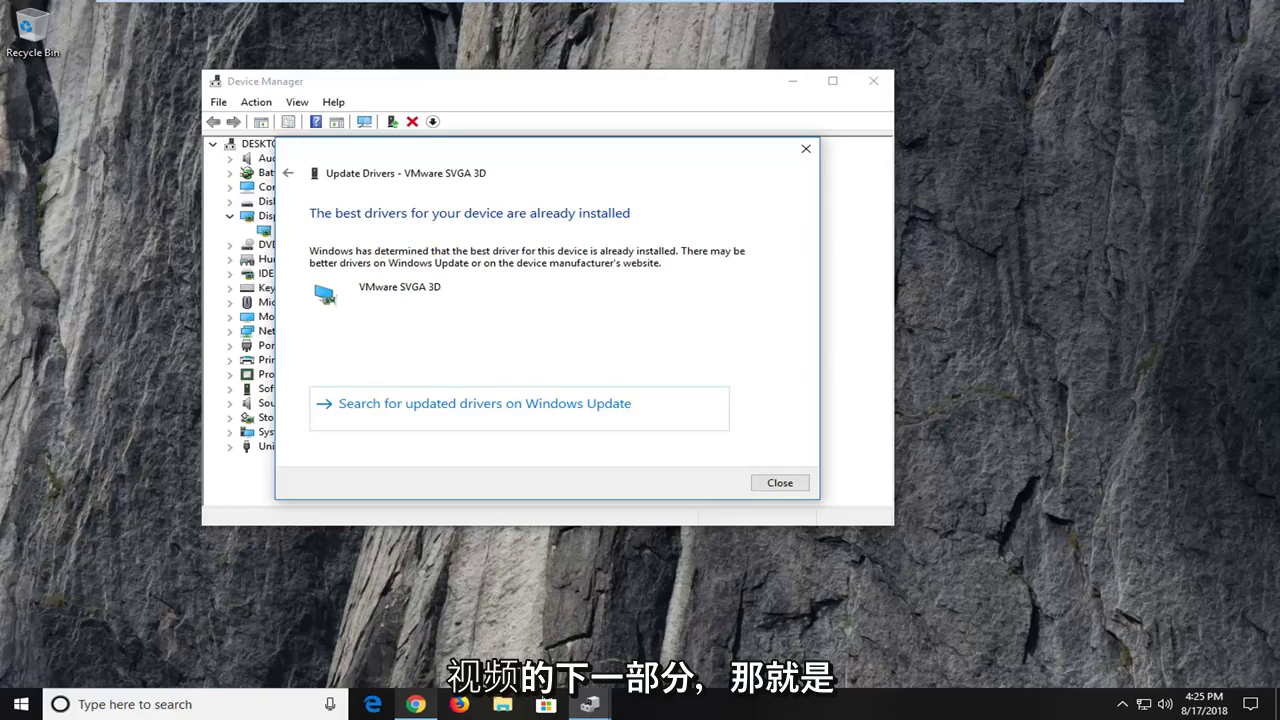
left_click(805, 148)
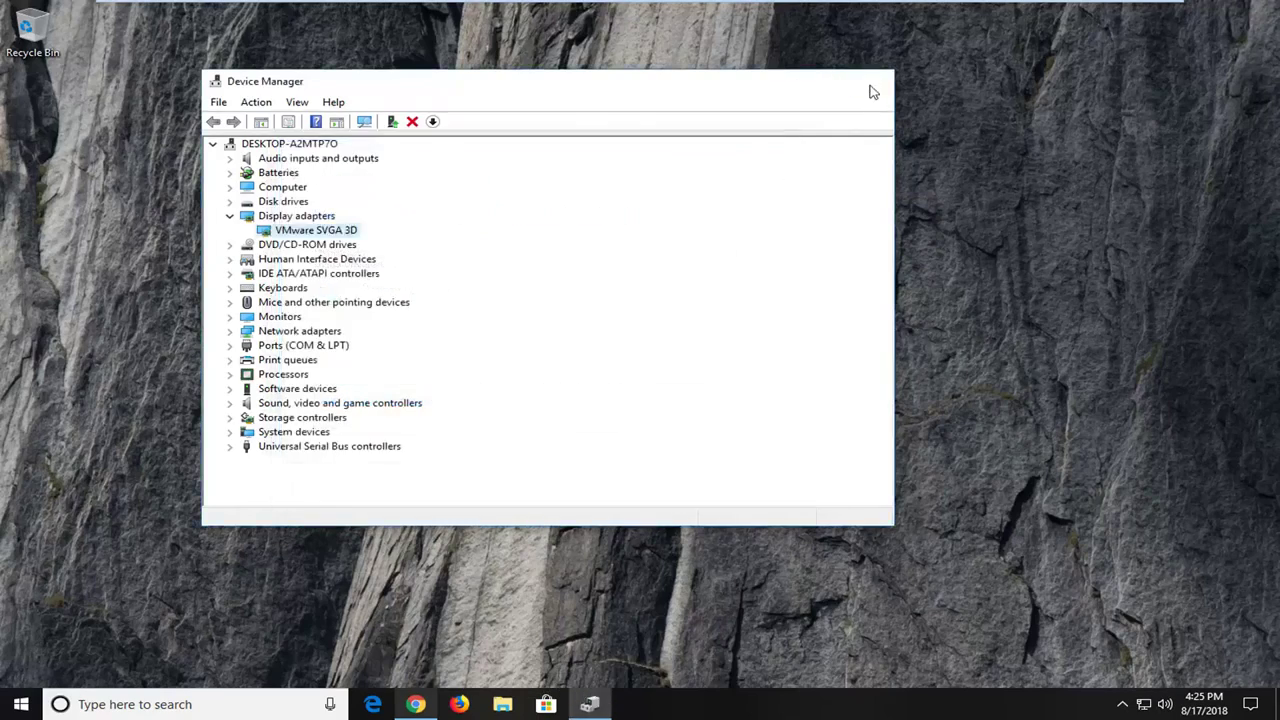
left_click(870, 92)
- Switch to Chrome and load the Google home page in the current tab
left_click(416, 704)
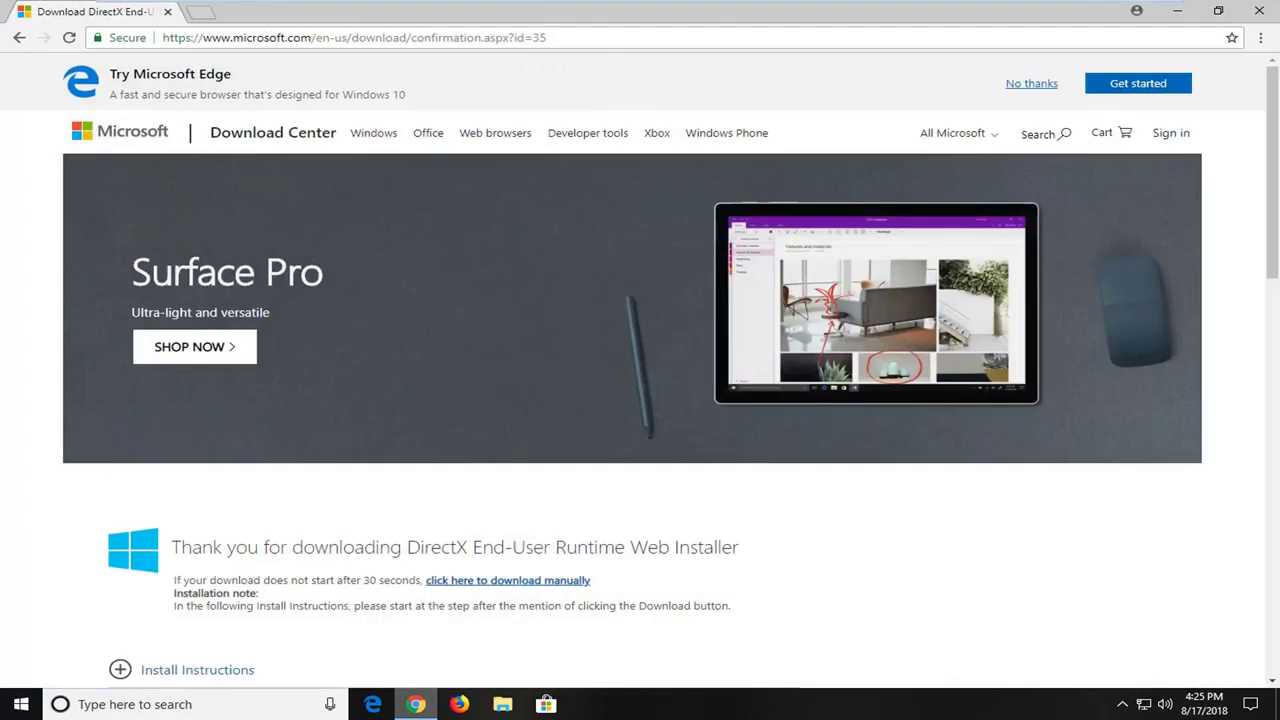
left_click(277, 37)
type("google.c")
key("Return")
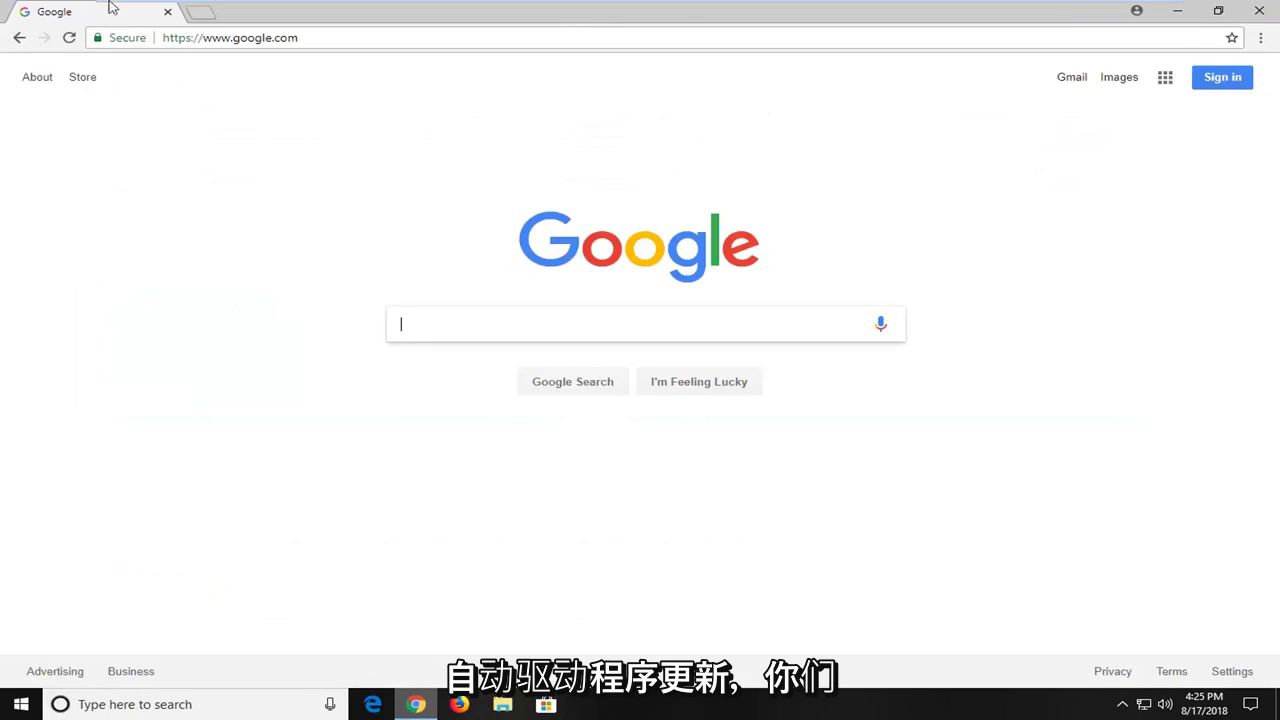
left_click(266, 46)
type("https://support.amd.com/en-us/download")
key("Return")
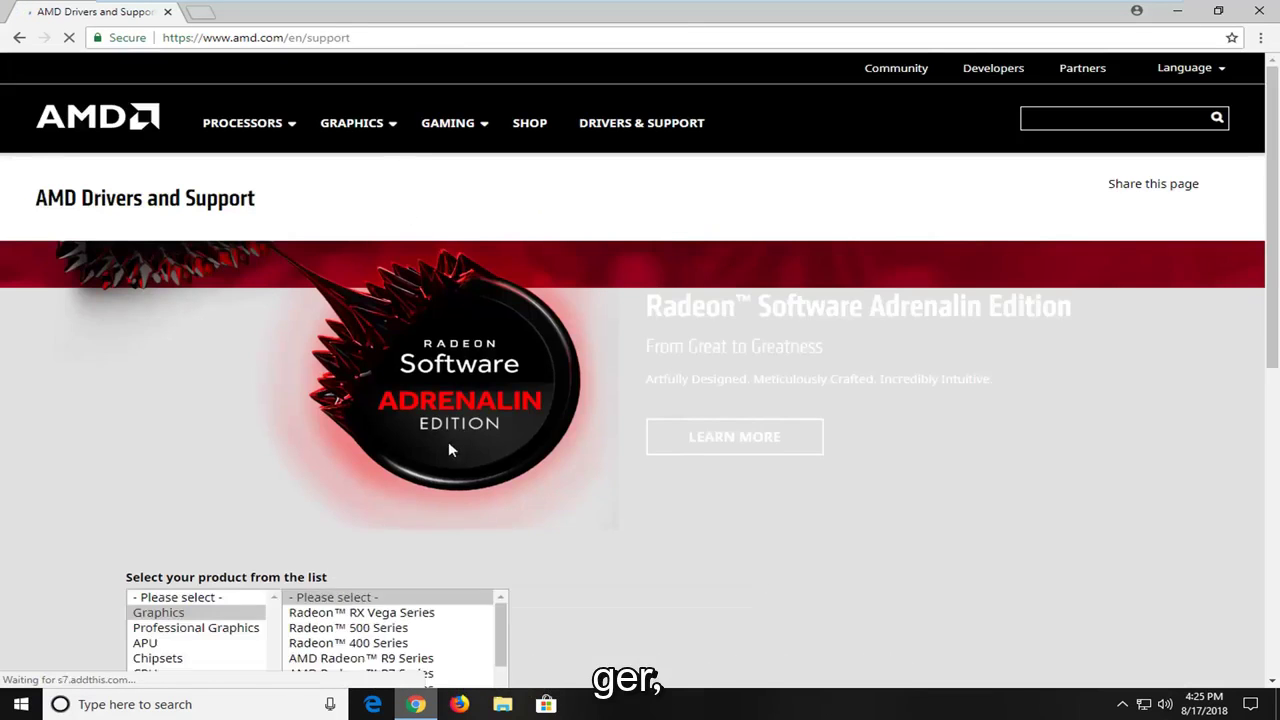
scroll(449, 449, "down", 2)
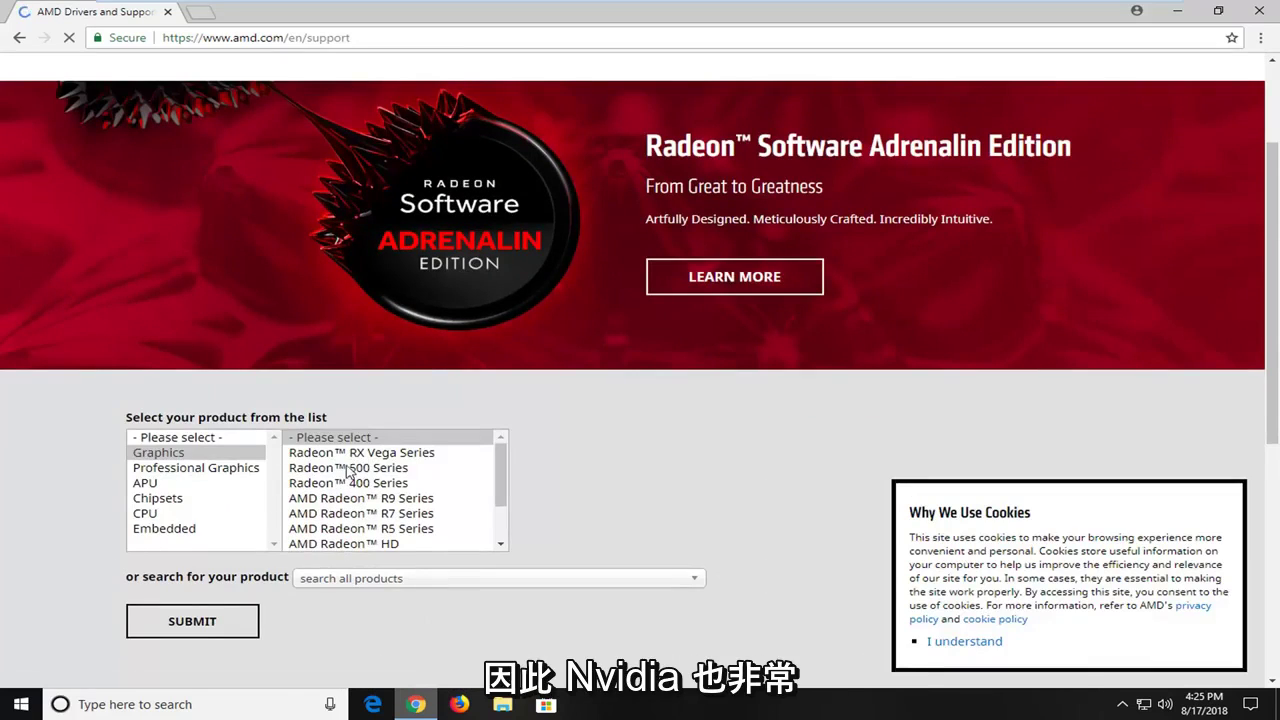
scroll(597, 557, "down", 5)
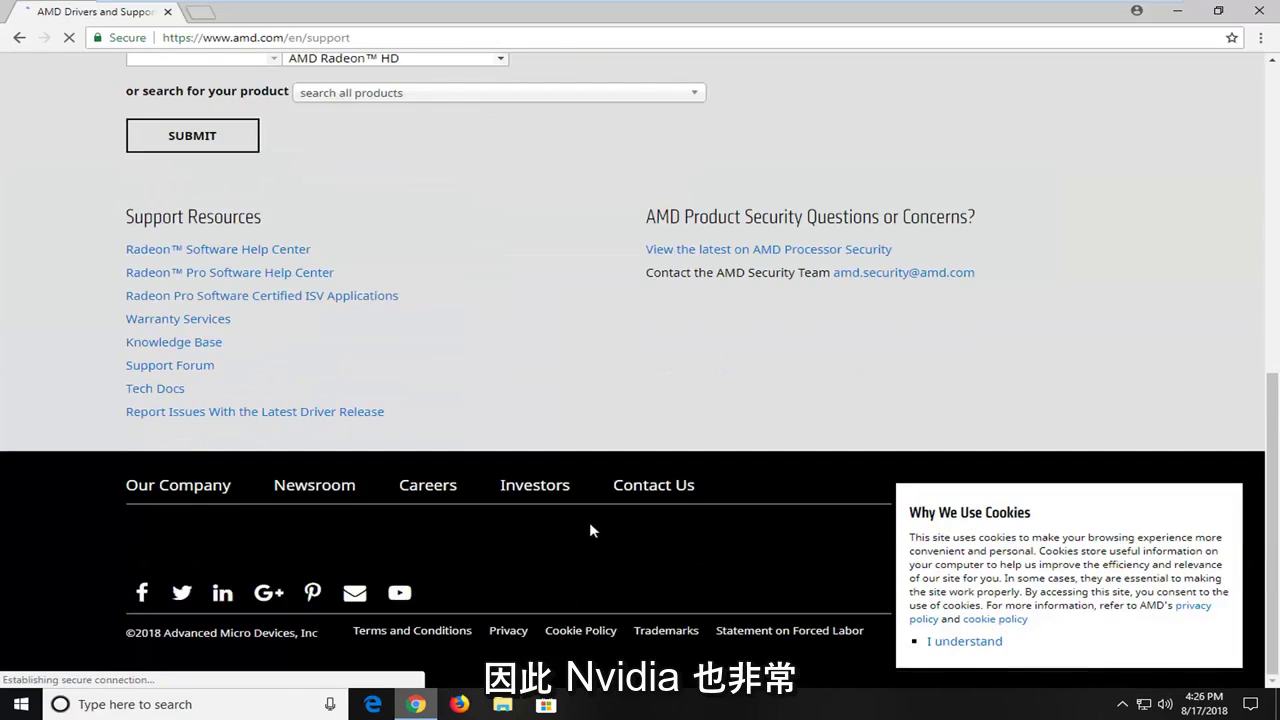
scroll(536, 512, "up", 2)
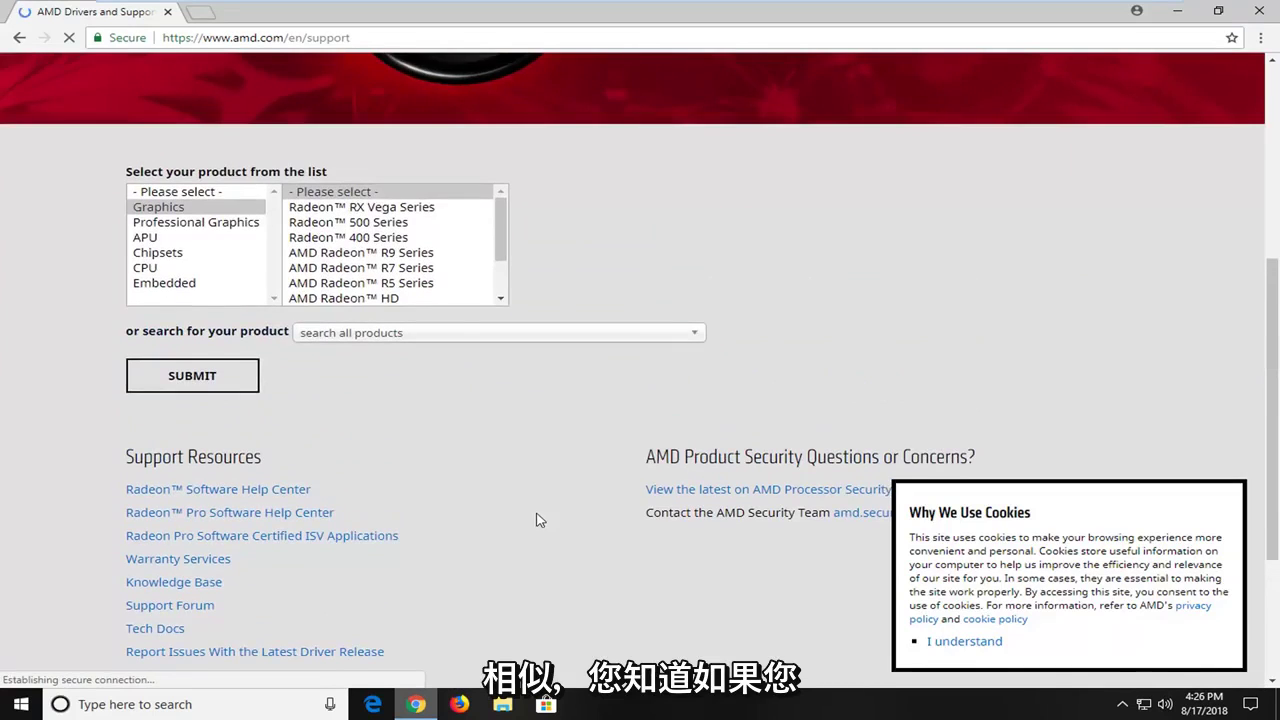
scroll(624, 406, "down", 2)
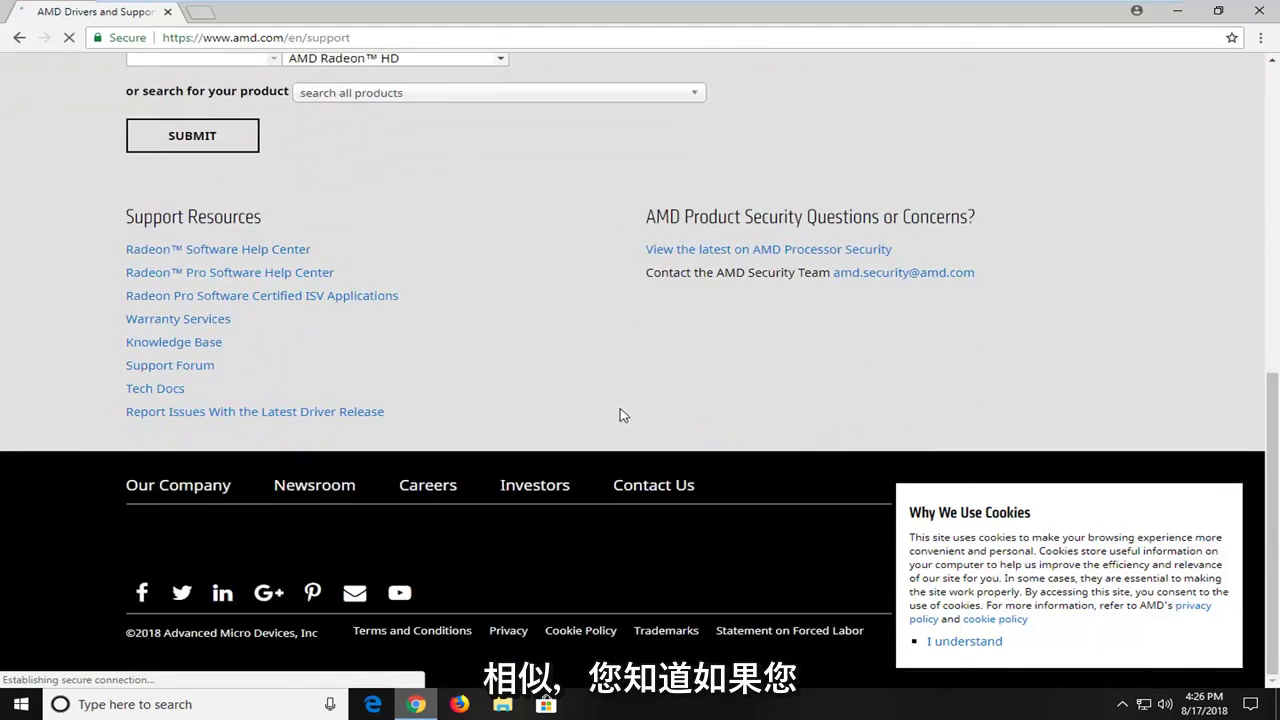
scroll(620, 413, "up", 3)
scroll(218, 372, "up", 1)
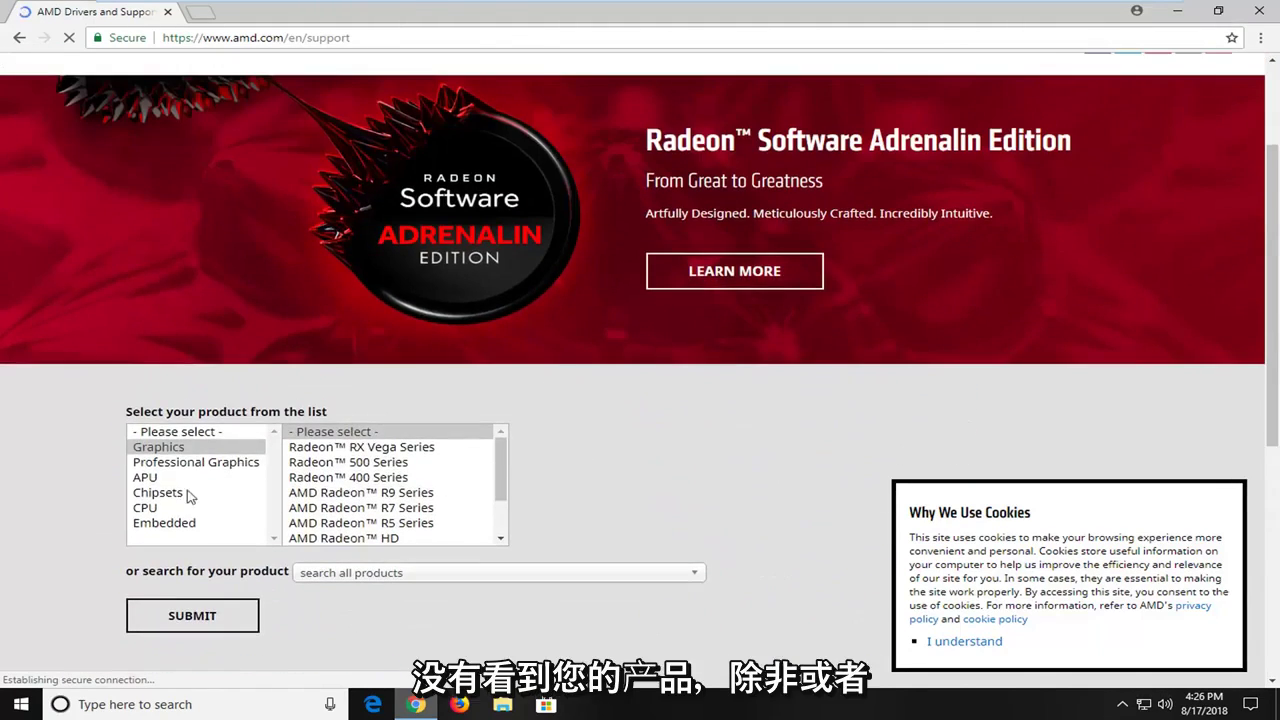
- Search Google for "amd driver automatic" in a new tab and open the AMD Driver Autodetect result
left_click(199, 12)
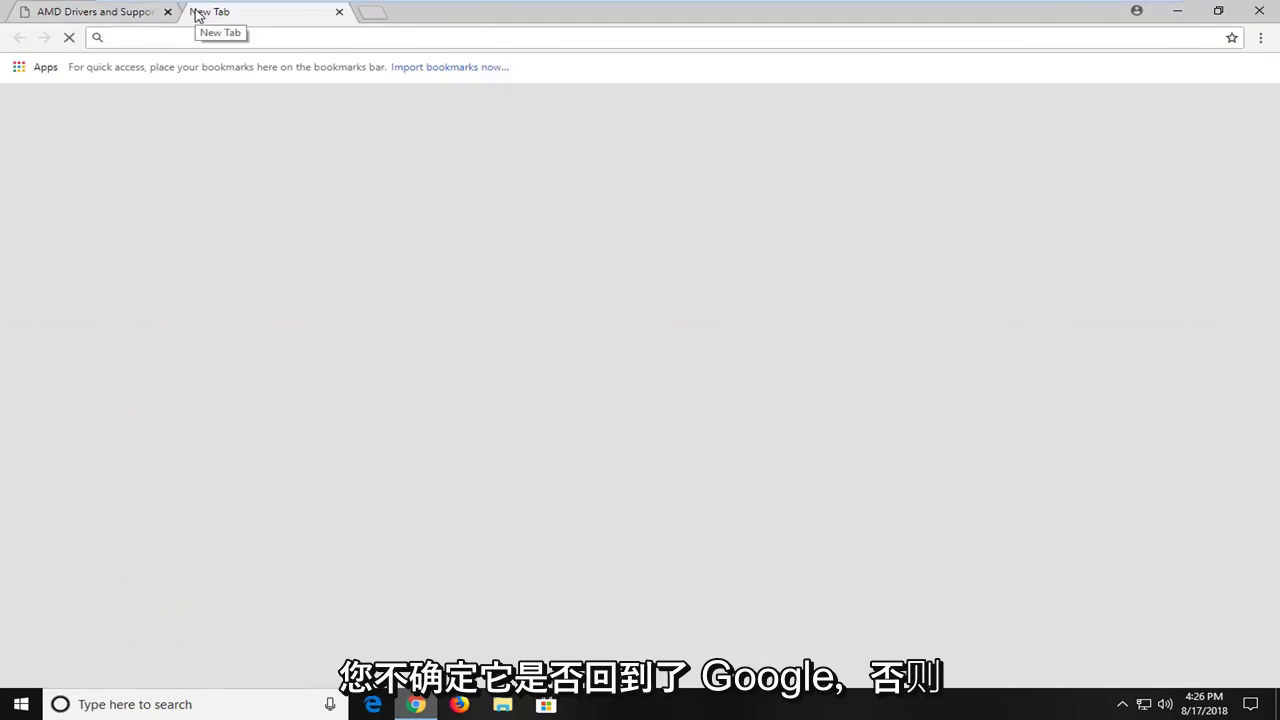
type("google.com")
key("Return")
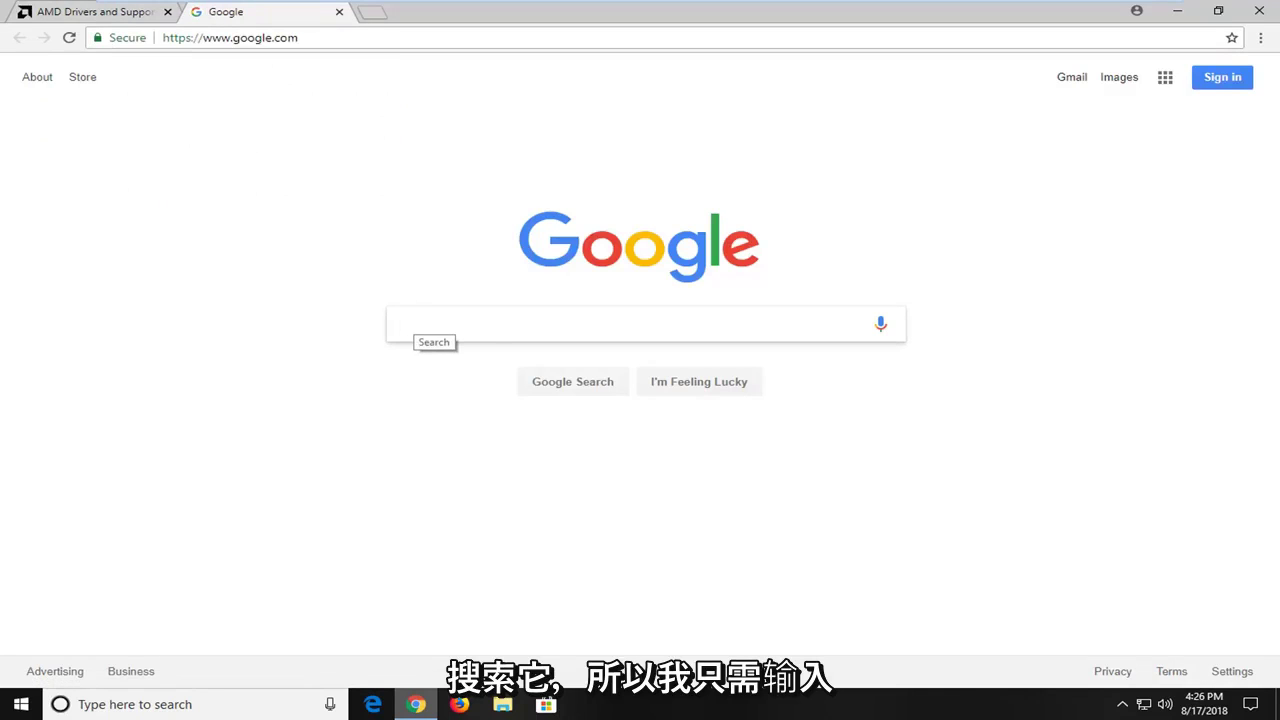
type("amd drive")
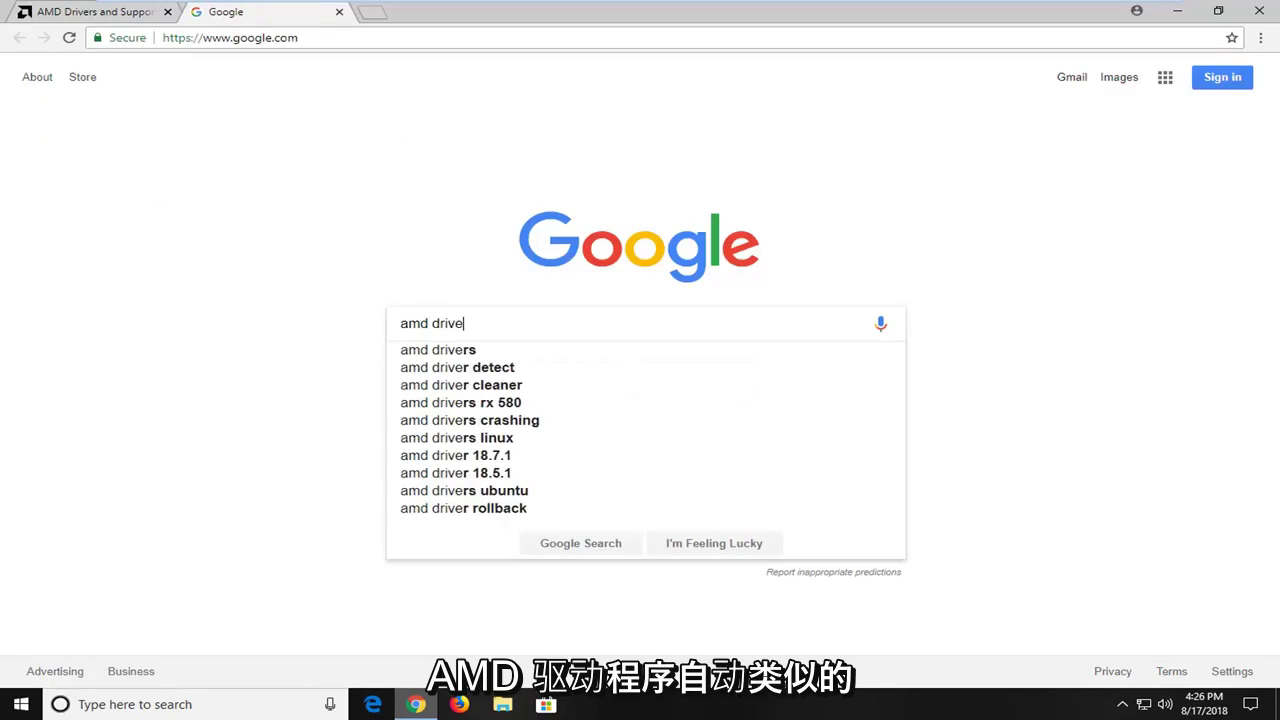
type("r automatic")
key("Return")
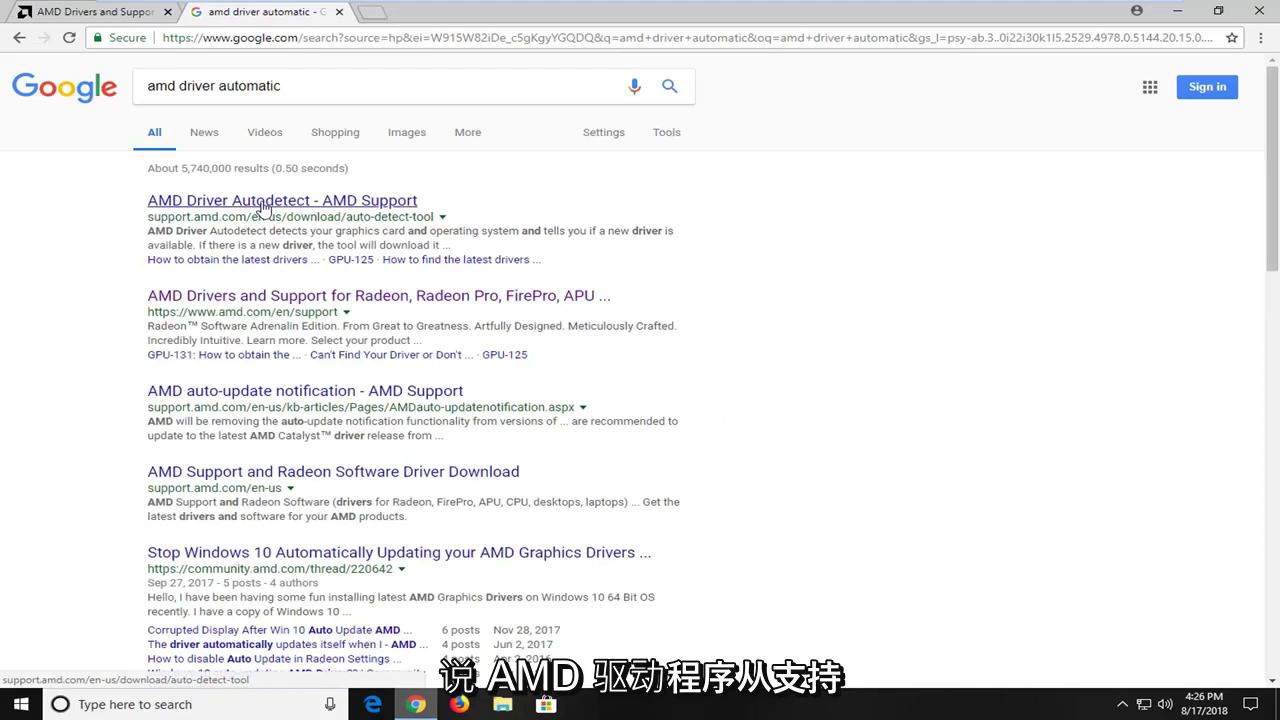
left_click_drag(148, 217, 183, 217)
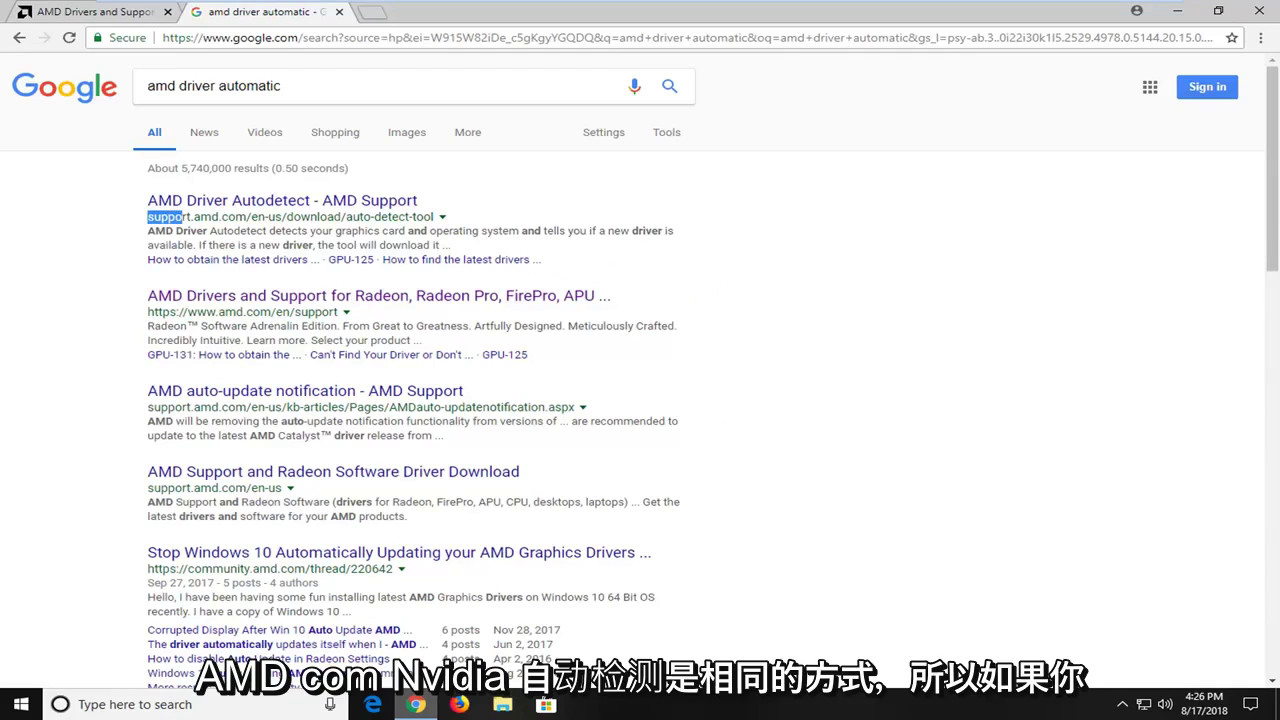
left_click(240, 210)
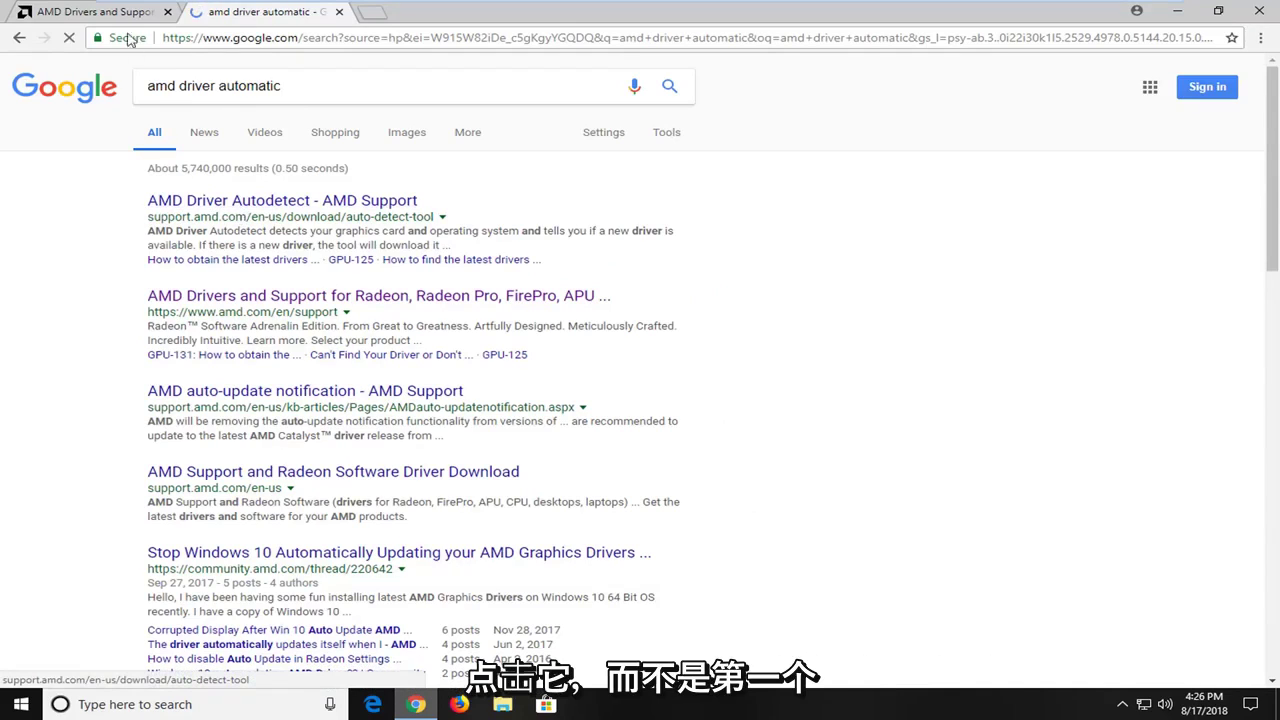
- Return to the first AMD Drivers and Support page and examine the series listed for Graphics products
left_click(99, 15)
scroll(486, 449, "down", 2)
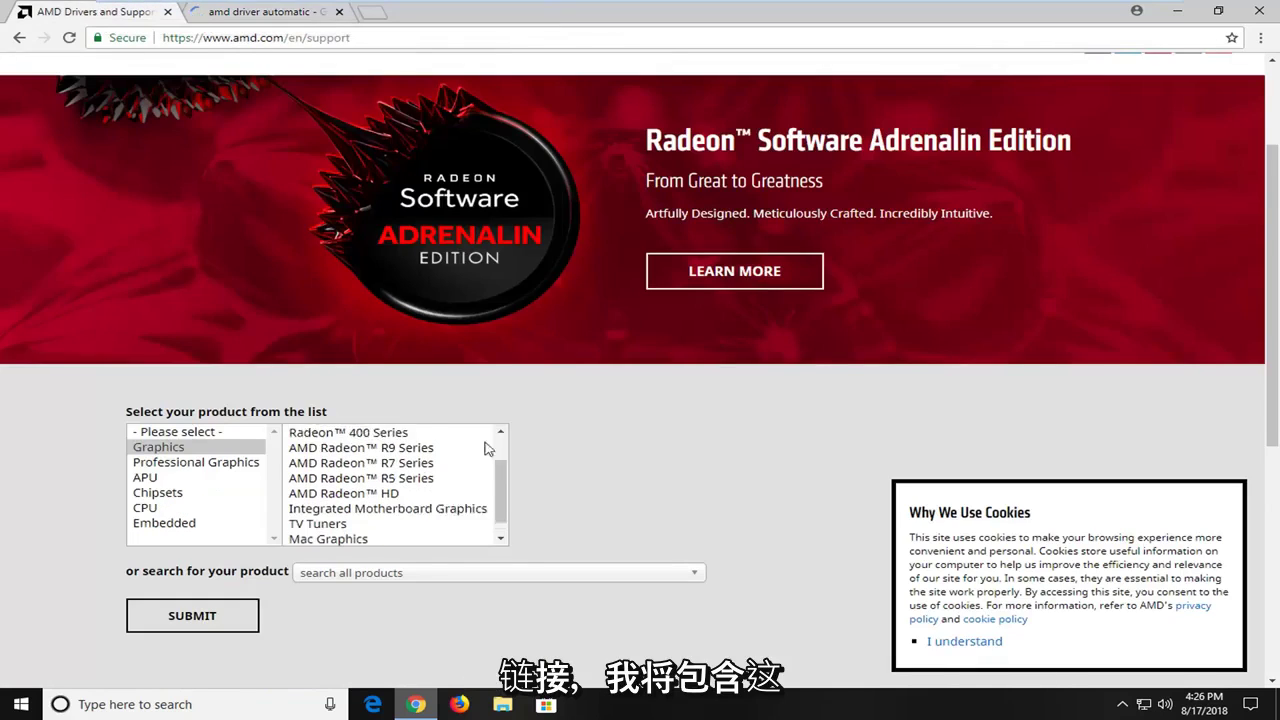
scroll(449, 447, "down", 1)
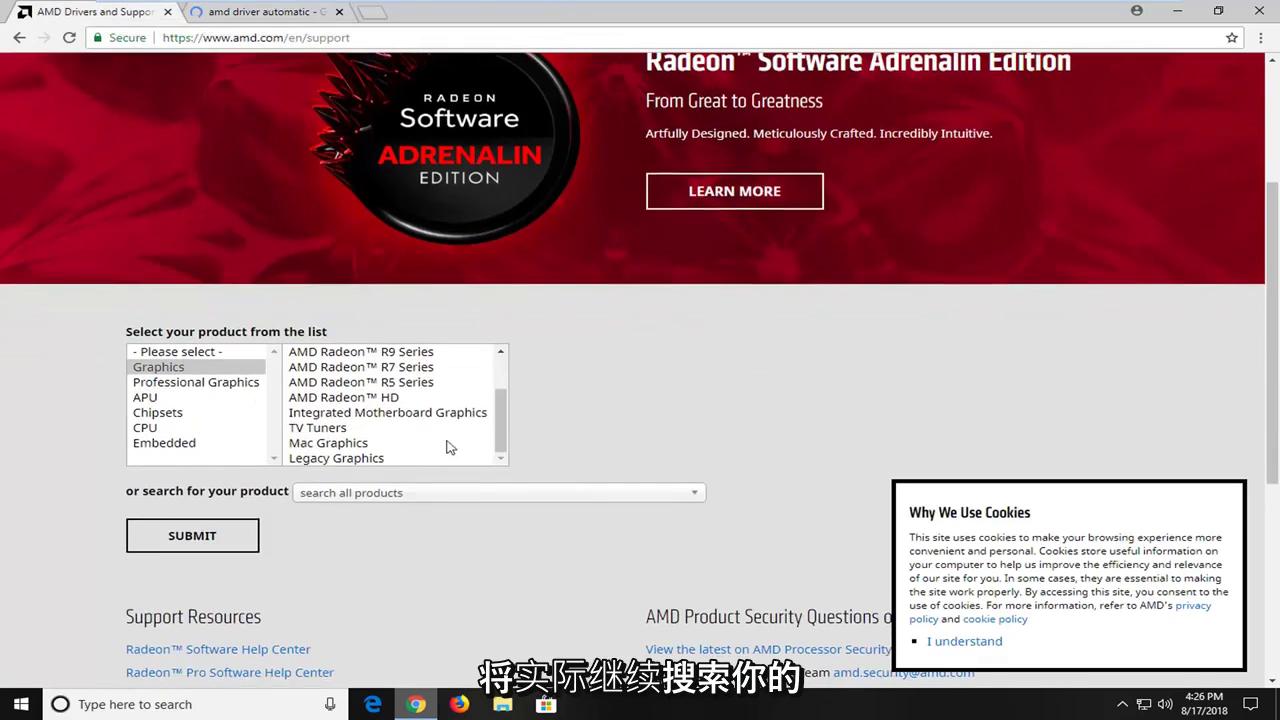
- Close the second AMD page opened from the search results and minimize the browser
left_click(236, 13)
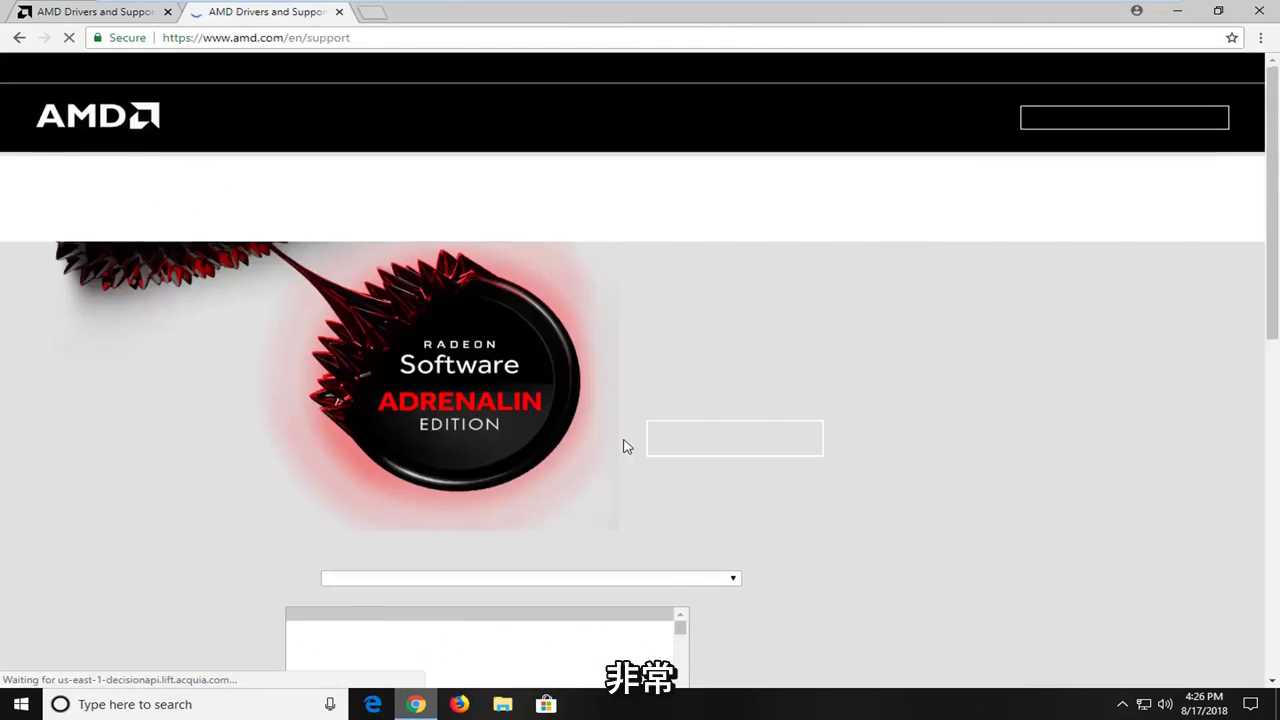
key("ctrl+w")
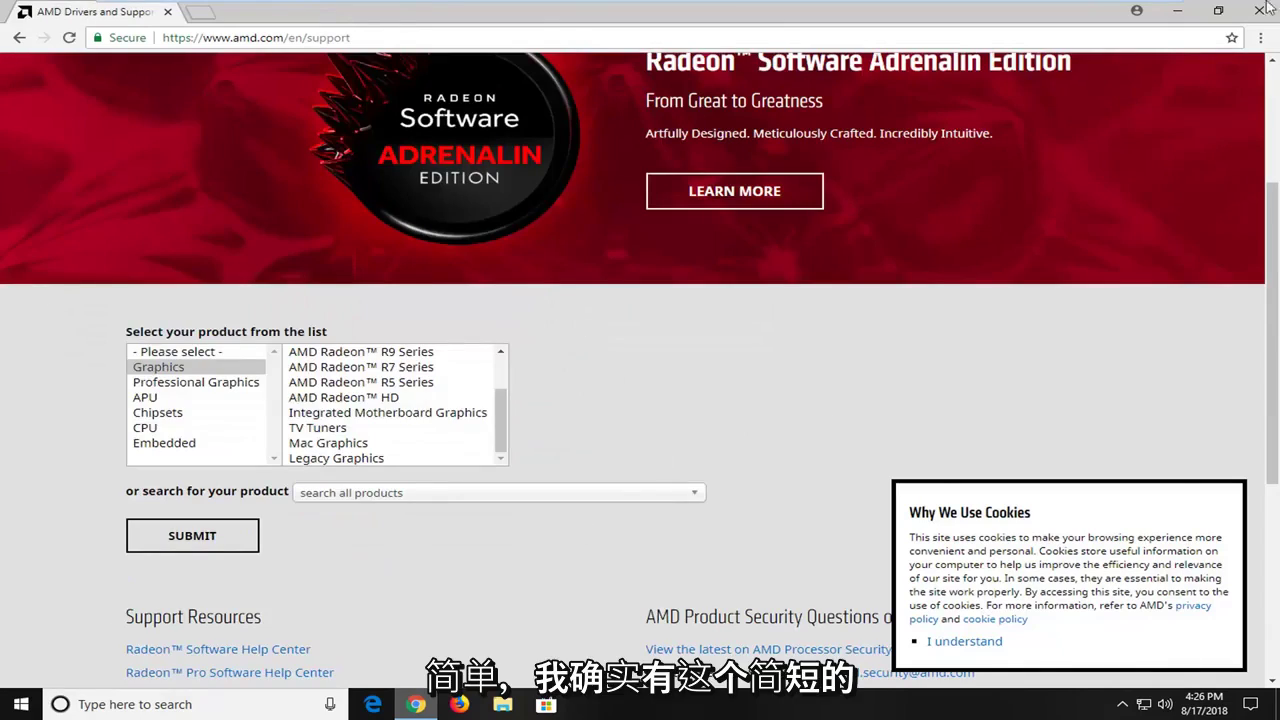
left_click(1177, 11)
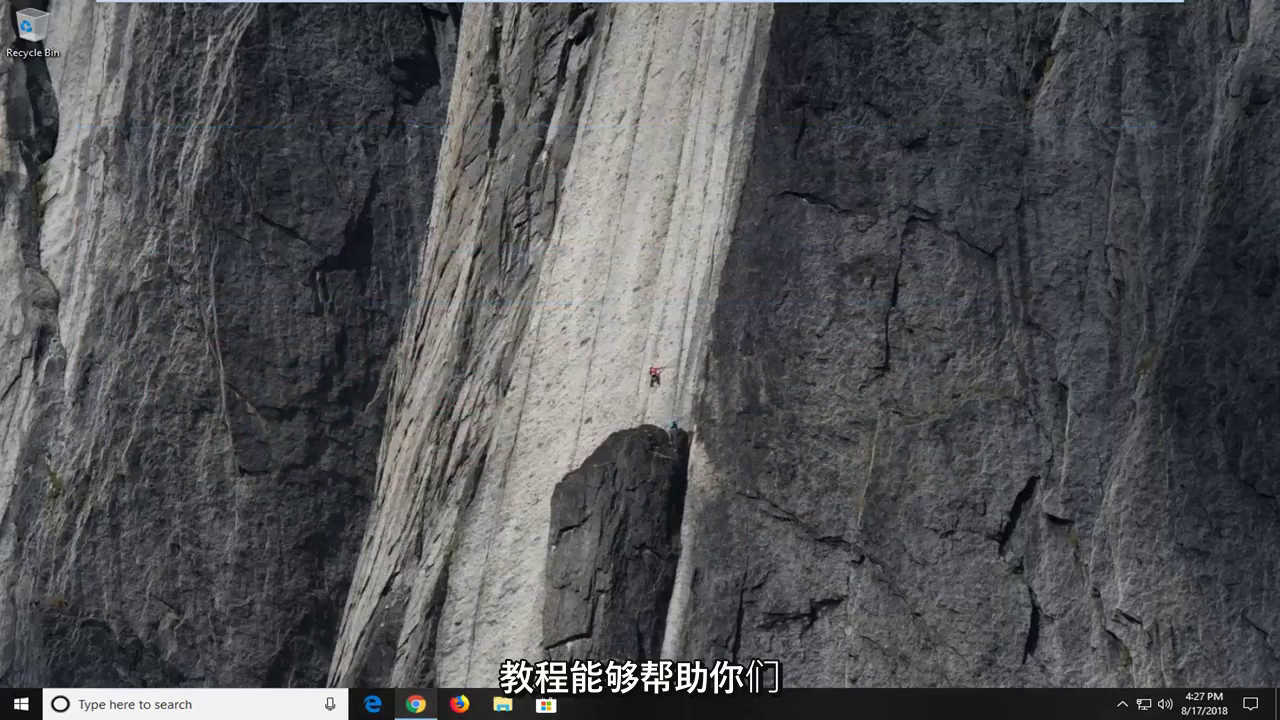